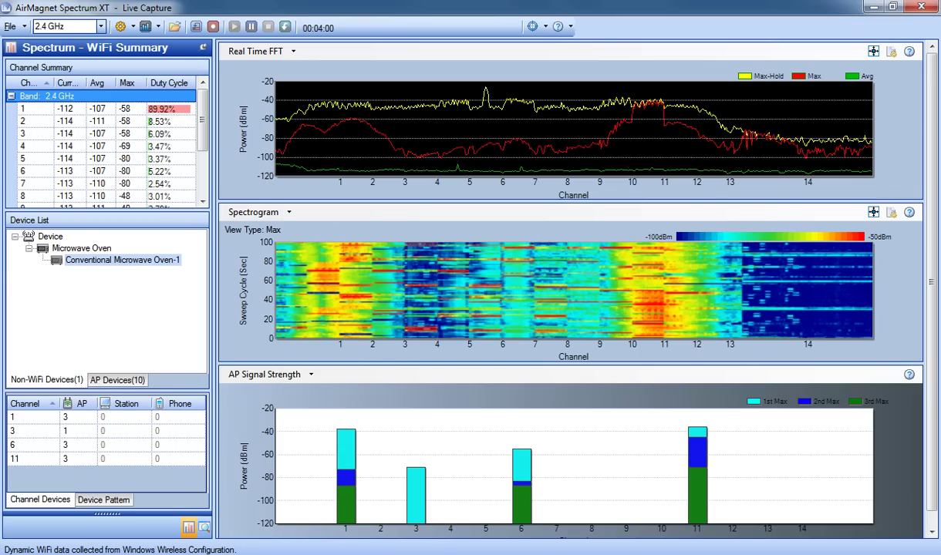
# - Leave AirMagnet Spectrum XT and bring Chanalyzer 4's live access-point capture to the front
pyautogui.hotkey('alt', 'Tab')
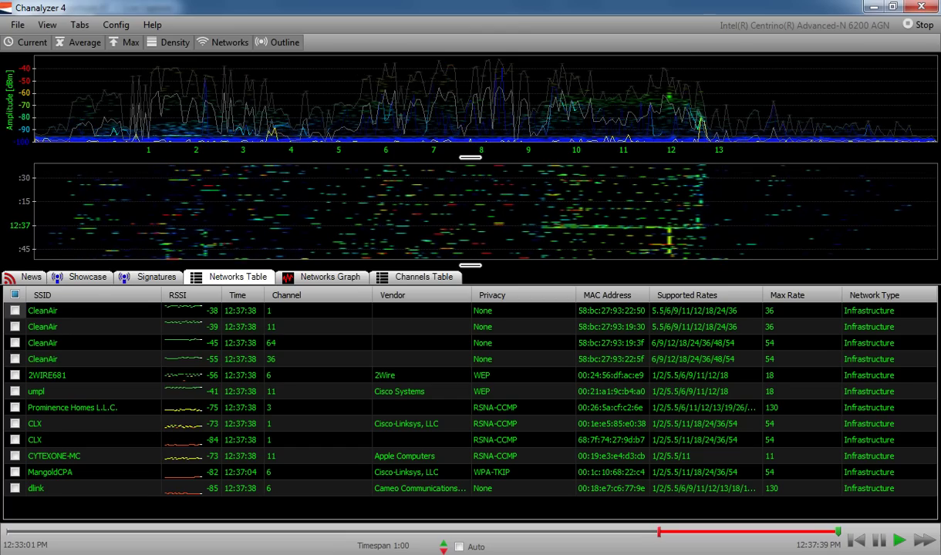
# - Bring Cisco Spectrum Expert's live 2.400–2.500 GHz spectrum analysis to the front
pyautogui.hotkey('alt', 'Tab')
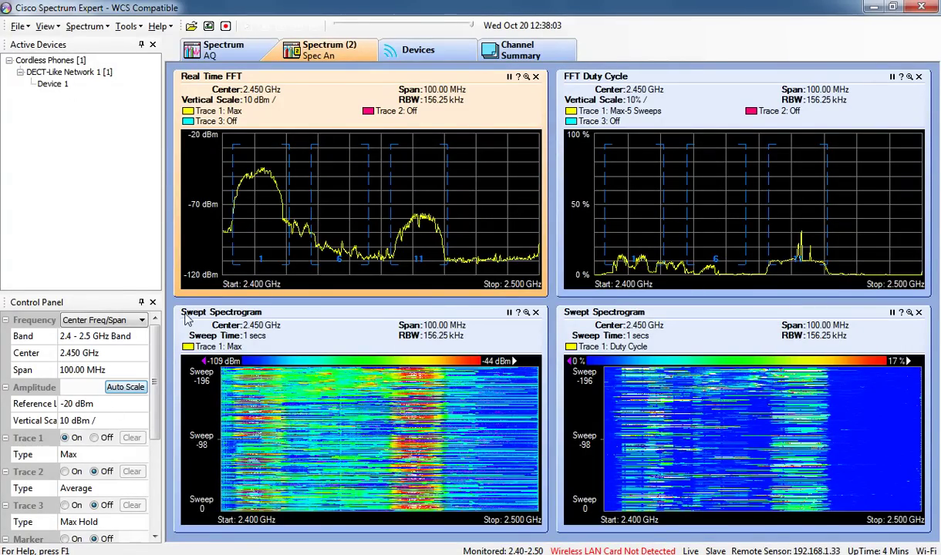
# - Turn on the Average and Max Hold traces and a marker on the Real Time FFT plot
pyautogui.click(65, 471)
pyautogui.click(65, 505)
pyautogui.moveTo(155, 363)
pyautogui.mouseDown()
pyautogui.moveTo(154, 509)
pyautogui.moveTo(154, 440)
pyautogui.mouseUp()
pyautogui.click(64, 454)
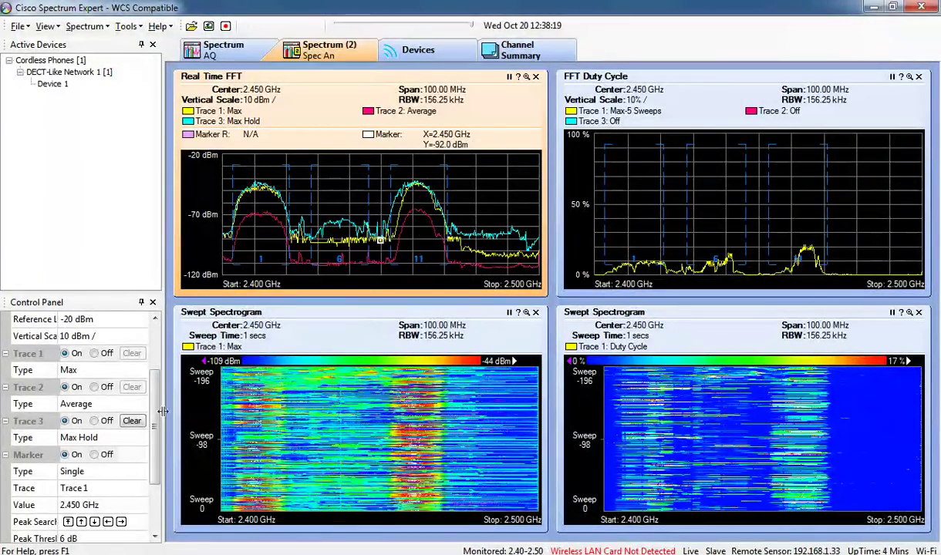
# - Bring up the settings of the swept power spectrogram and the duty-cycle spectrogram
pyautogui.scroll(-1, 157, 401)
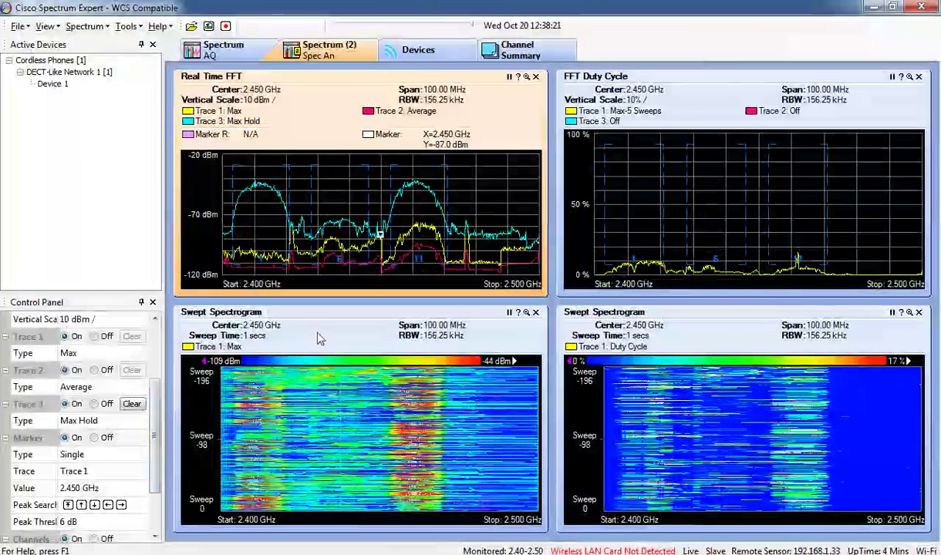
pyautogui.click(321, 340)
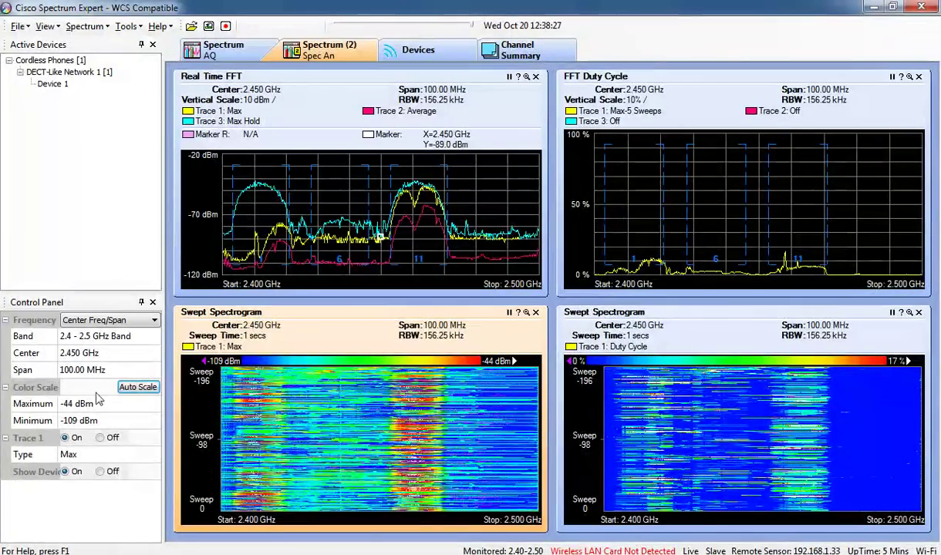
pyautogui.click(689, 328)
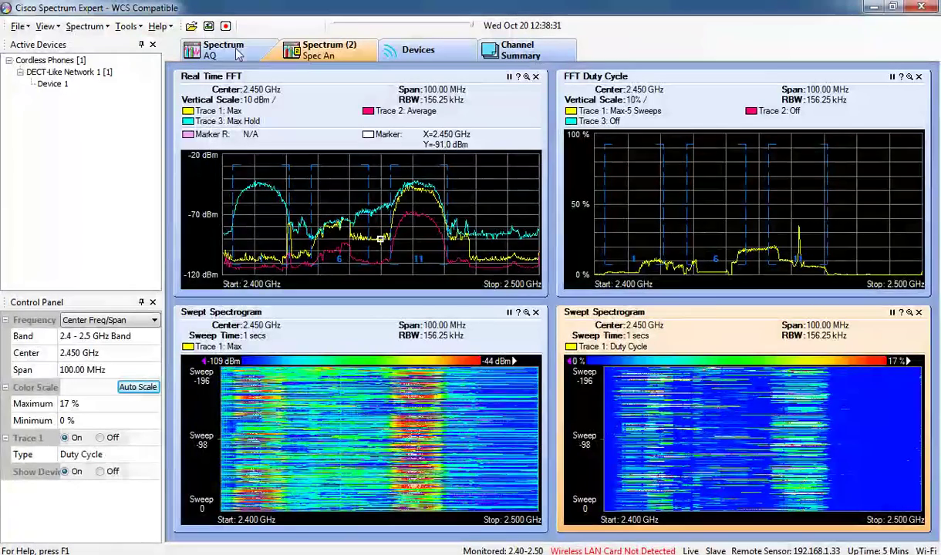
# - Switch to the Spectrum AQ charts and browse the Spectrum > Add Chart options
pyautogui.click(239, 53)
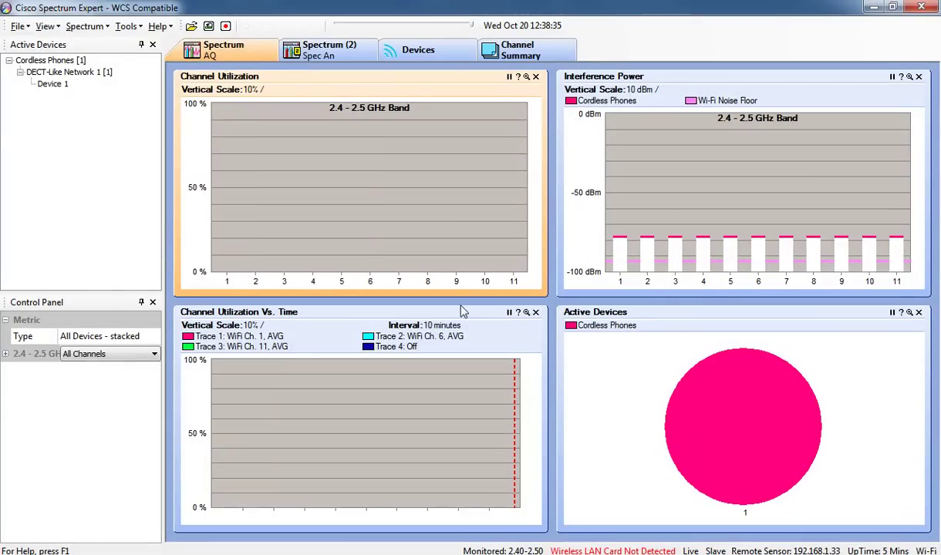
pyautogui.click(96, 26)
pyautogui.moveTo(110, 44)
pyautogui.moveTo(115, 62)
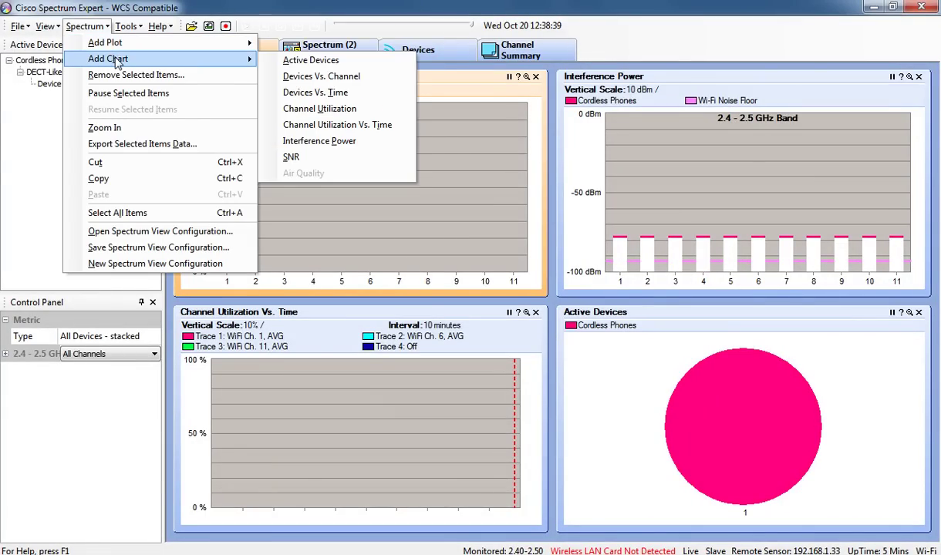
# - Review the Bands and Channels settings without changes, then show the Devices list
pyautogui.click(126, 26)
pyautogui.click(156, 42)
pyautogui.click(298, 268)
pyautogui.click(669, 99)
pyautogui.click(453, 59)
pyautogui.doubleClick(250, 157)
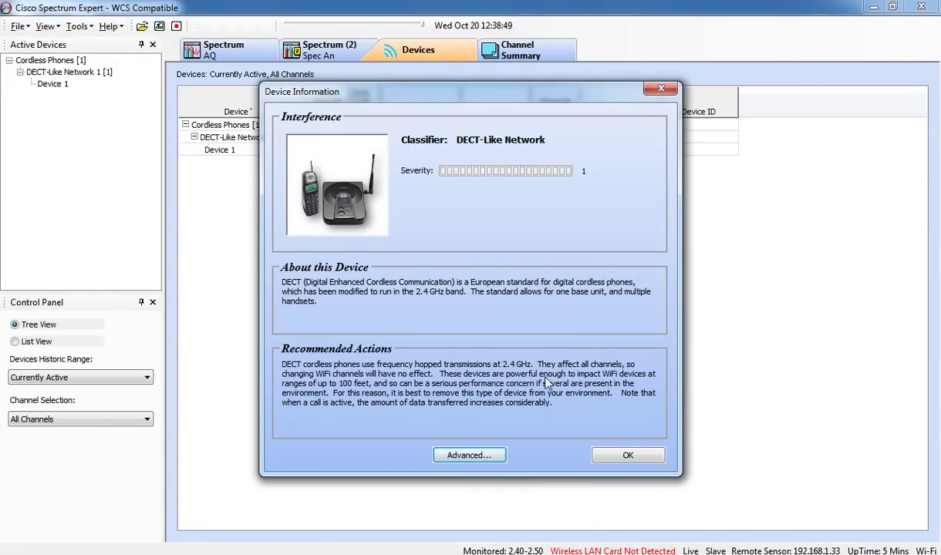
pyautogui.click(476, 455)
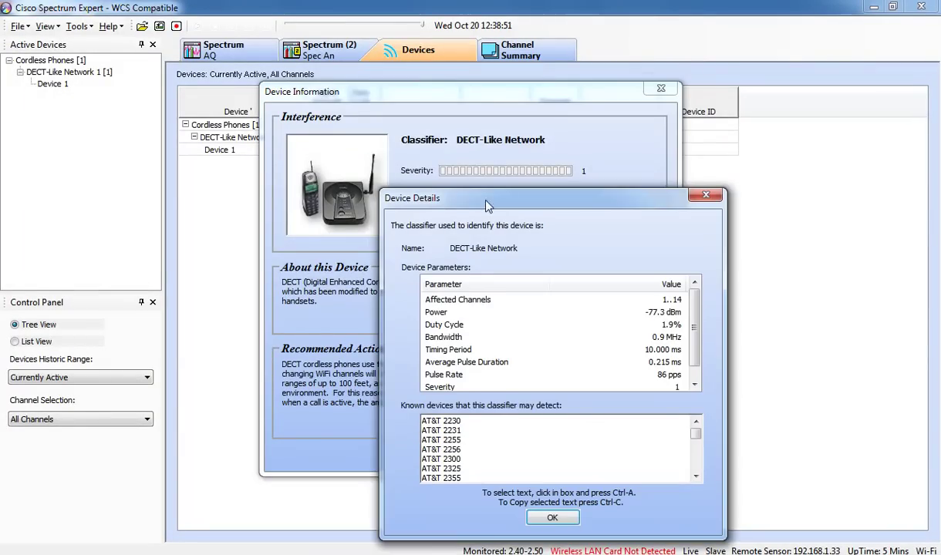
pyautogui.moveTo(488, 204); pyautogui.dragTo(470, 116)
pyautogui.moveTo(675, 226); pyautogui.dragTo(679, 252)
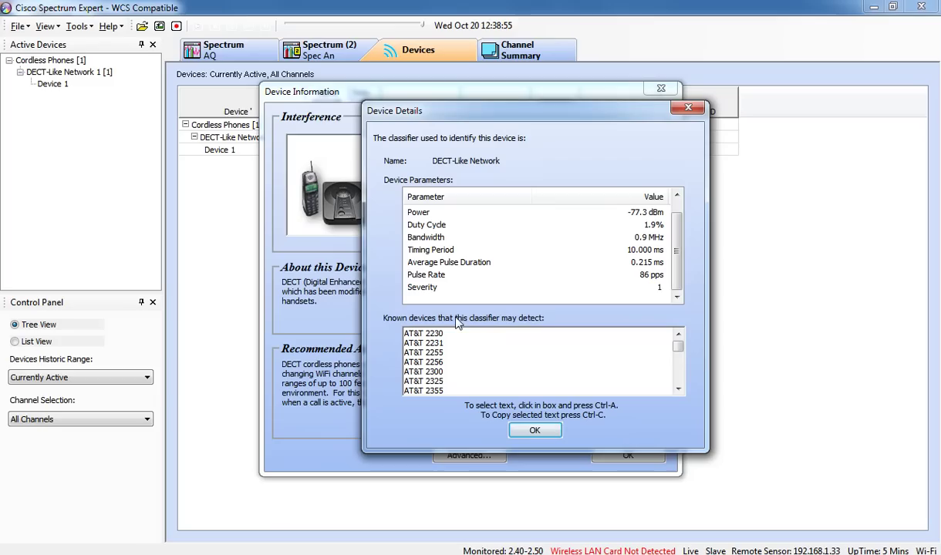
pyautogui.moveTo(677, 346)
pyautogui.mouseDown()
pyautogui.moveTo(682, 395)
pyautogui.moveTo(683, 332)
pyautogui.mouseUp()
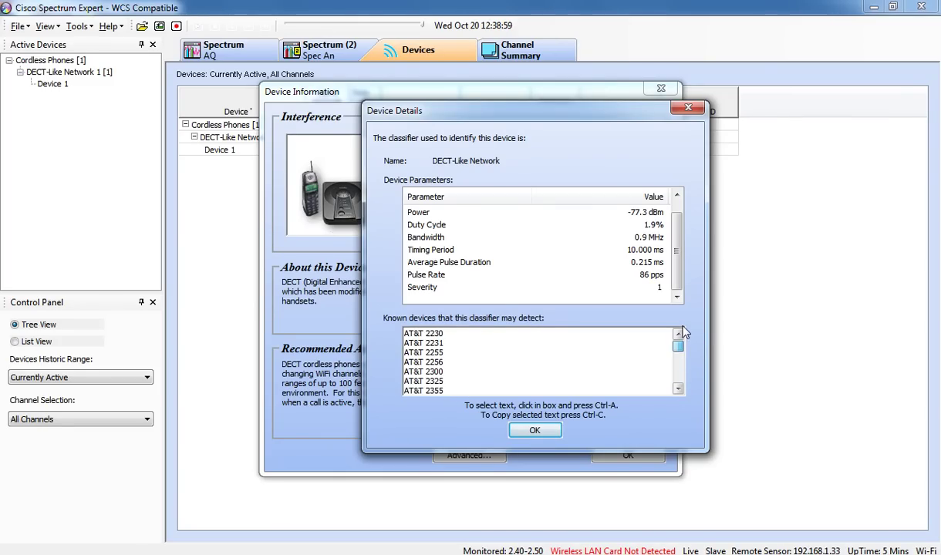
# - Close both device dialogs and show the Channel Summary table for channels 1–11
pyautogui.click(689, 109)
pyautogui.click(661, 88)
pyautogui.click(529, 56)
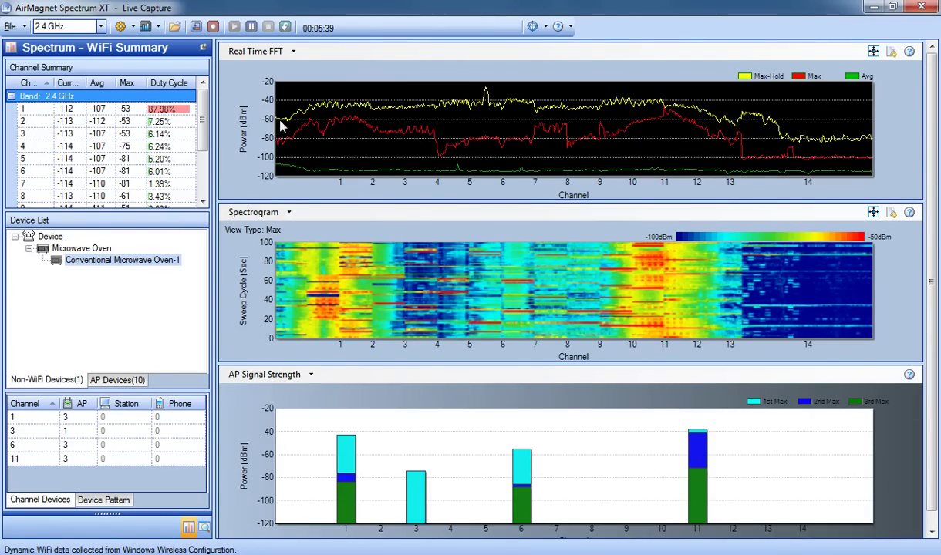
# - Read values off AirMagnet Spectrum XT's Real Time FFT and Spectrogram charts
pyautogui.moveTo(311, 122)
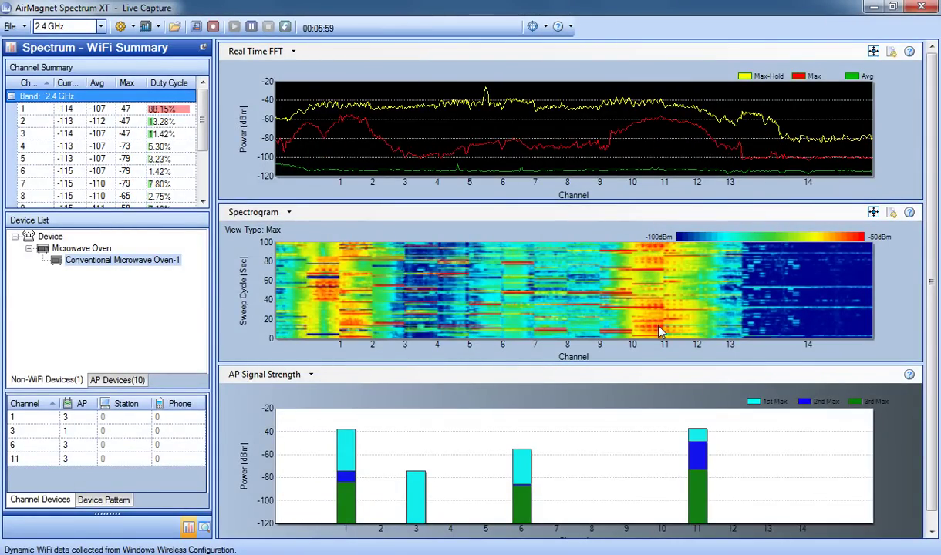
pyautogui.moveTo(854, 244)
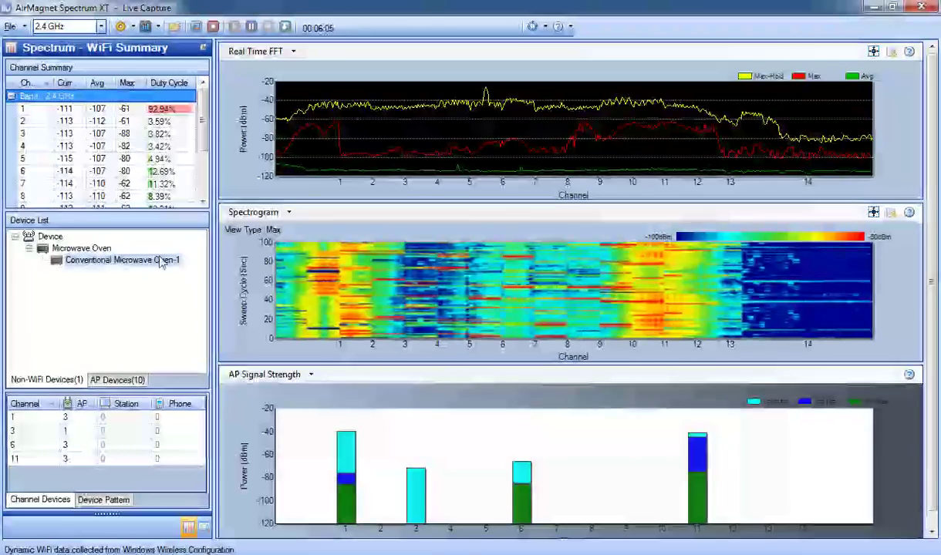
pyautogui.doubleClick(131, 260)
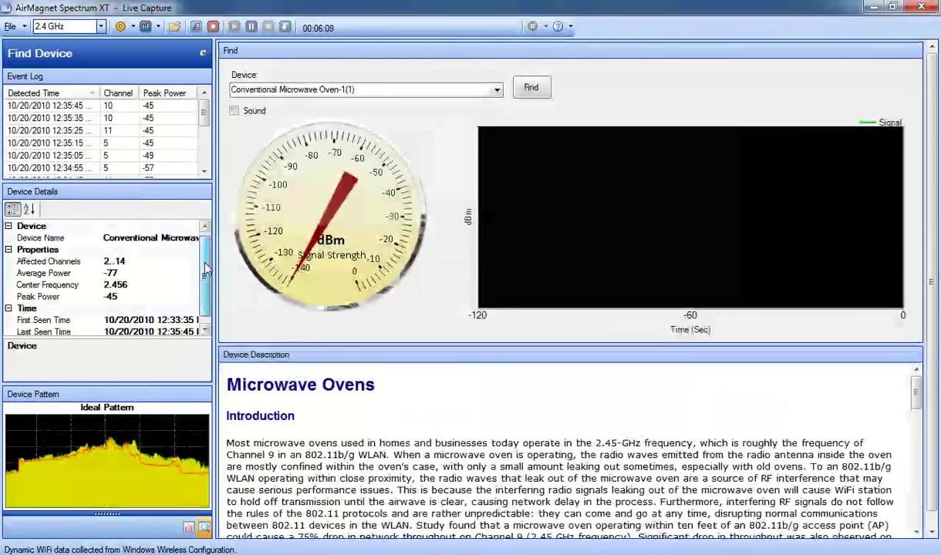
pyautogui.scroll(-1, 207, 265)
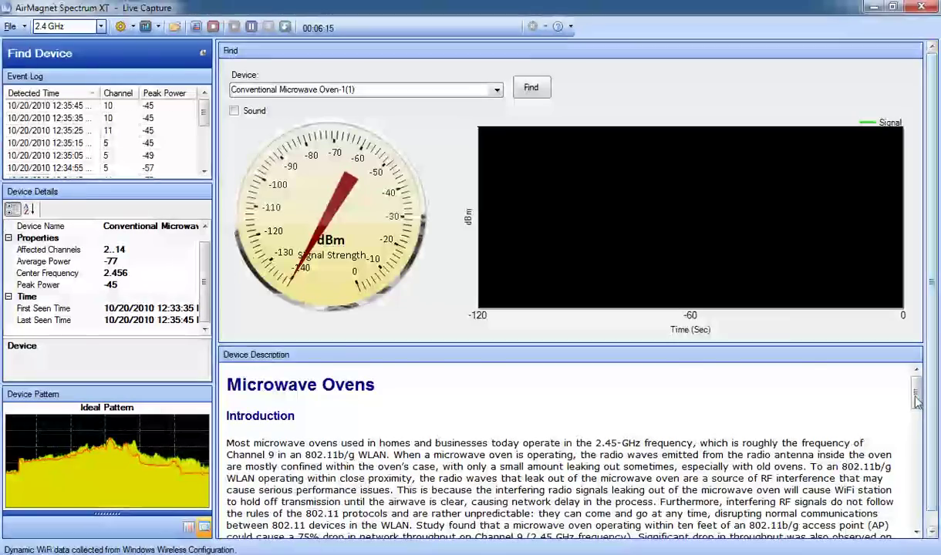
pyautogui.scroll(-5, 926, 479)
pyautogui.moveTo(926, 477); pyautogui.dragTo(932, 516)
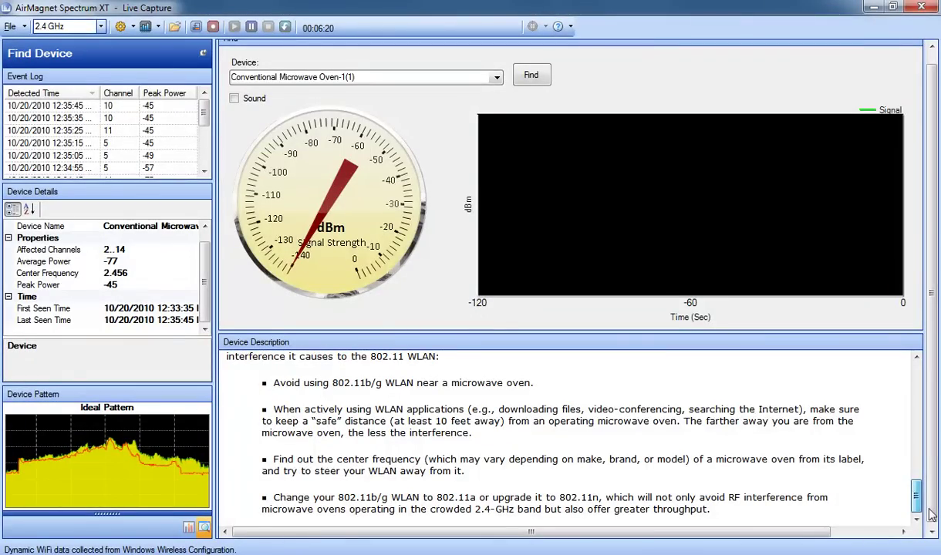
pyautogui.click(190, 528)
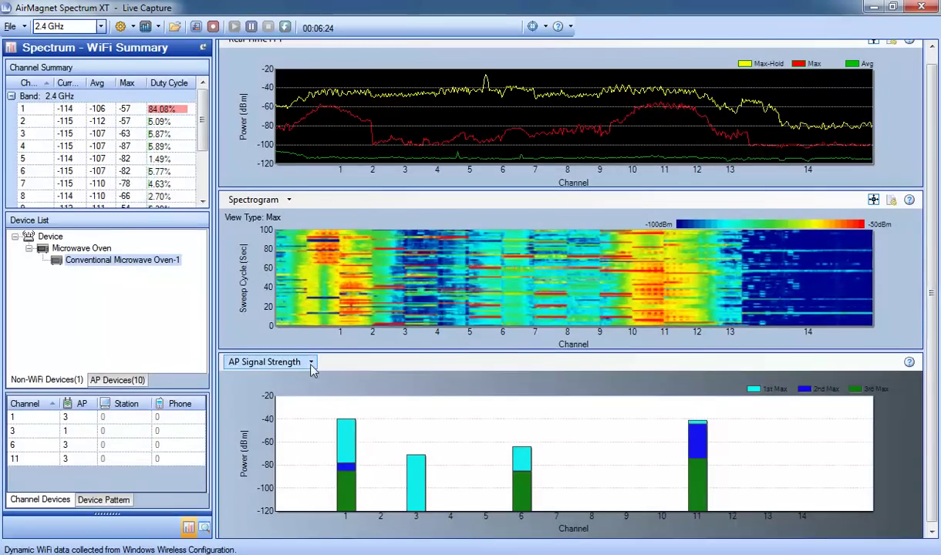
# - Highlight channel 1's span (channels 1–3) on the graphs and list the available bands
pyautogui.moveTo(350, 445)
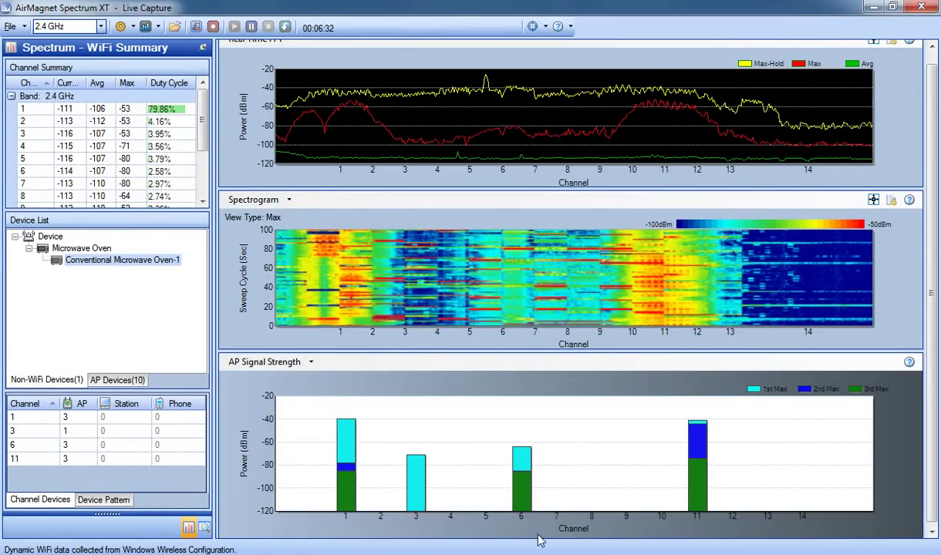
pyautogui.moveTo(422, 489)
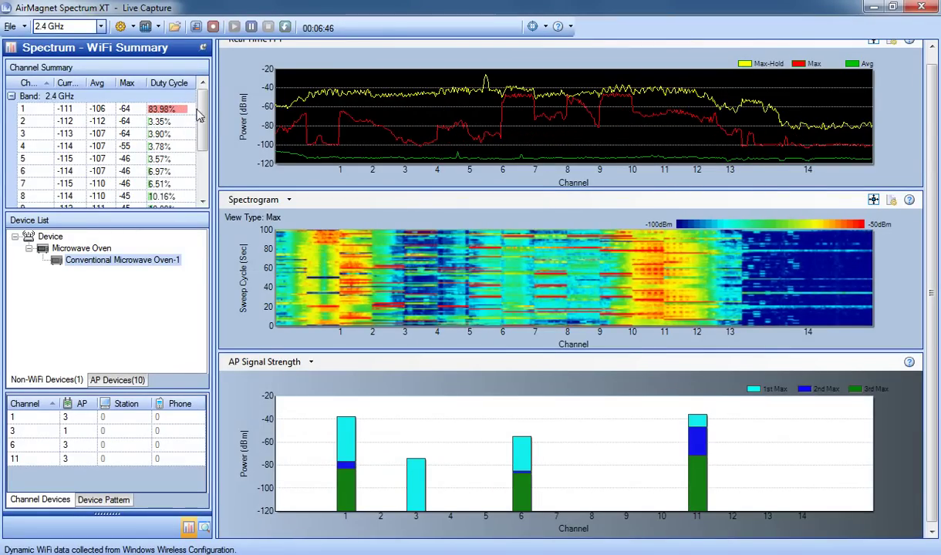
pyautogui.moveTo(201, 119)
pyautogui.mouseDown()
pyautogui.moveTo(203, 179)
pyautogui.moveTo(200, 124)
pyautogui.mouseUp()
pyautogui.click(166, 112)
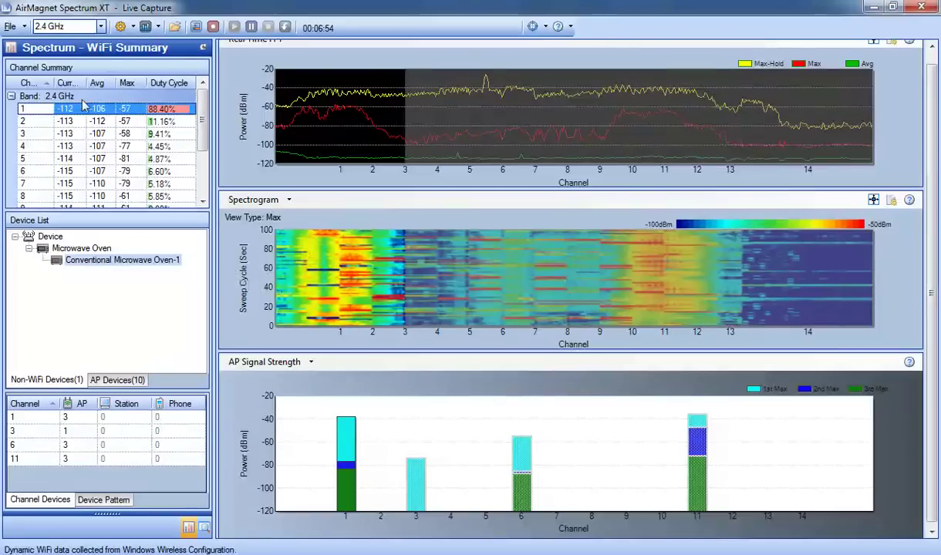
pyautogui.click(100, 26)
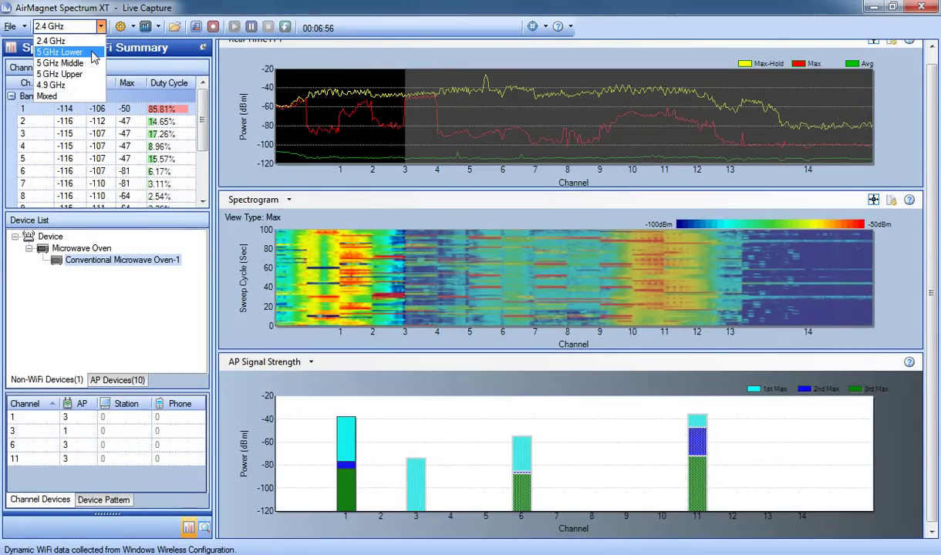
# - Stay on 2.4 GHz and review the Configure dialog's display options without changes
pyautogui.click(78, 96)
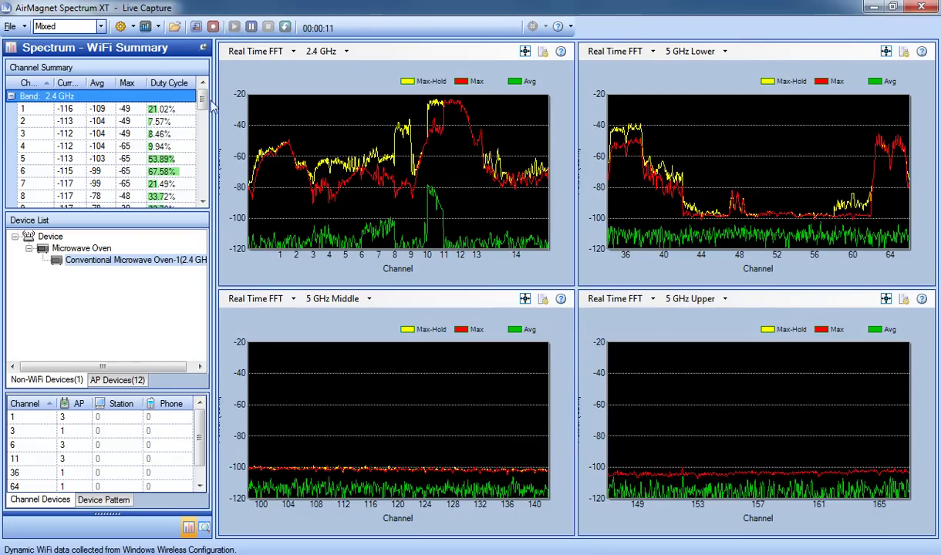
pyautogui.moveTo(202, 103); pyautogui.dragTo(201, 180)
pyautogui.click(132, 28)
pyautogui.click(145, 44)
pyautogui.click(380, 145)
pyautogui.click(610, 117)
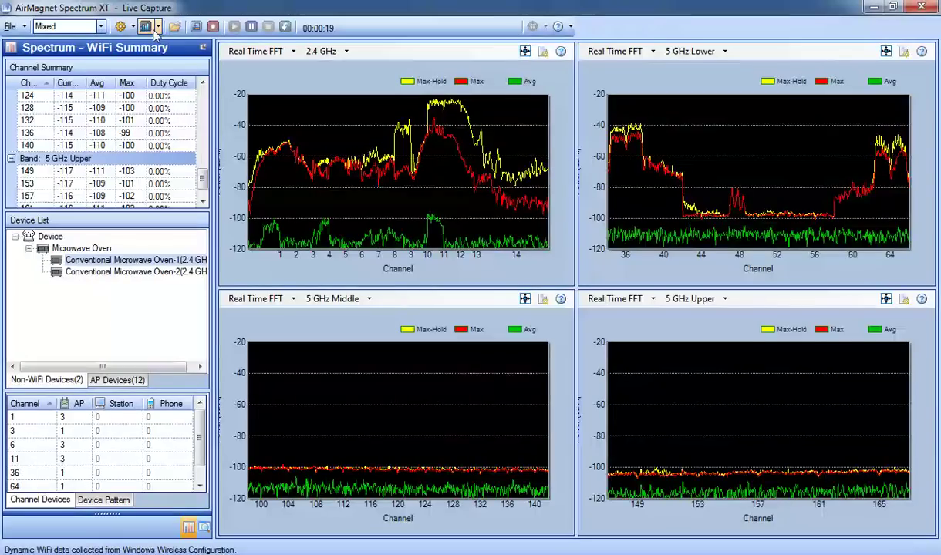
# - Label the spectrum chart axes By Frequency instead of by channel
pyautogui.click(157, 28)
pyautogui.click(202, 61)
pyautogui.click(157, 28)
pyautogui.click(199, 43)
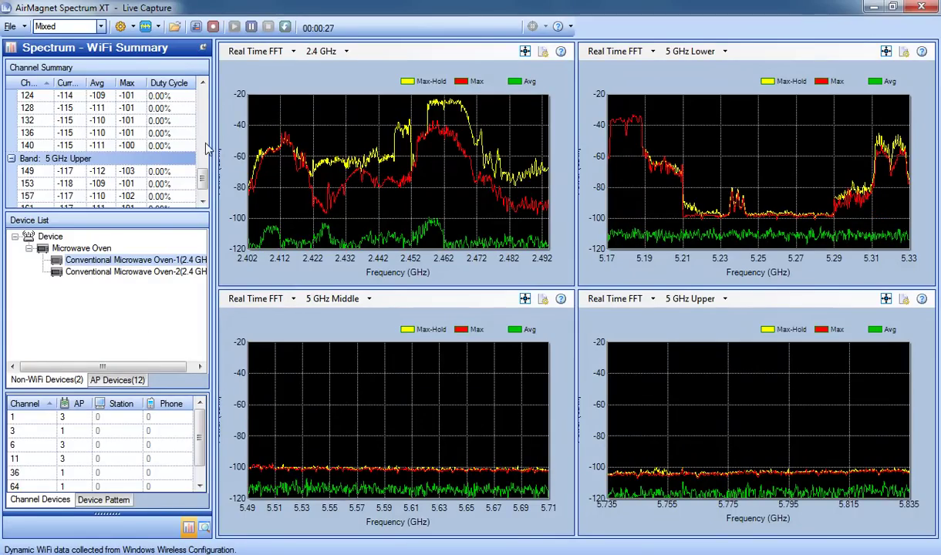
# - Show the microwave oven's ideal device pattern and switch to the 2.4 GHz-only view
pyautogui.click(106, 499)
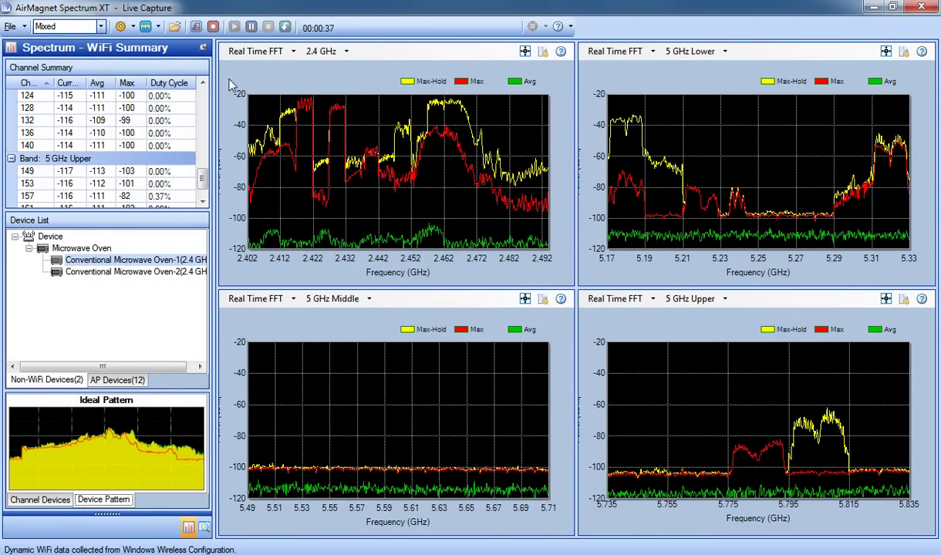
pyautogui.click(101, 27)
pyautogui.click(84, 31)
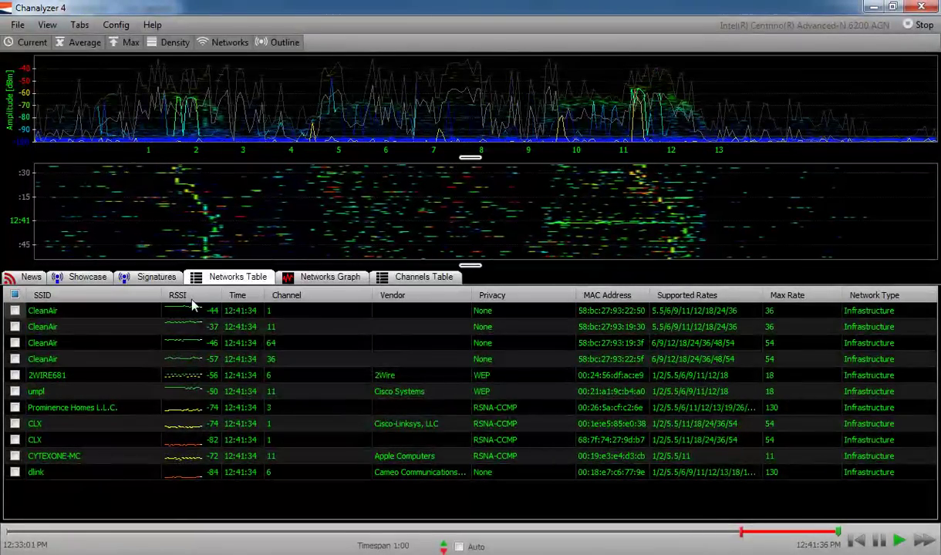
# - Sort the Networks Table by RSSI, Vendor and Channel, then show the Signatures gallery
pyautogui.click(182, 293)
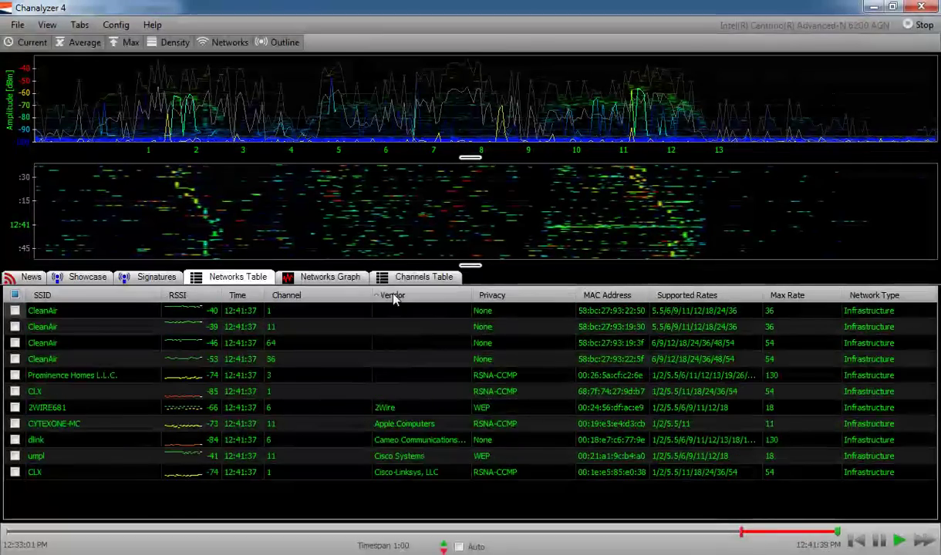
pyautogui.click(393, 295)
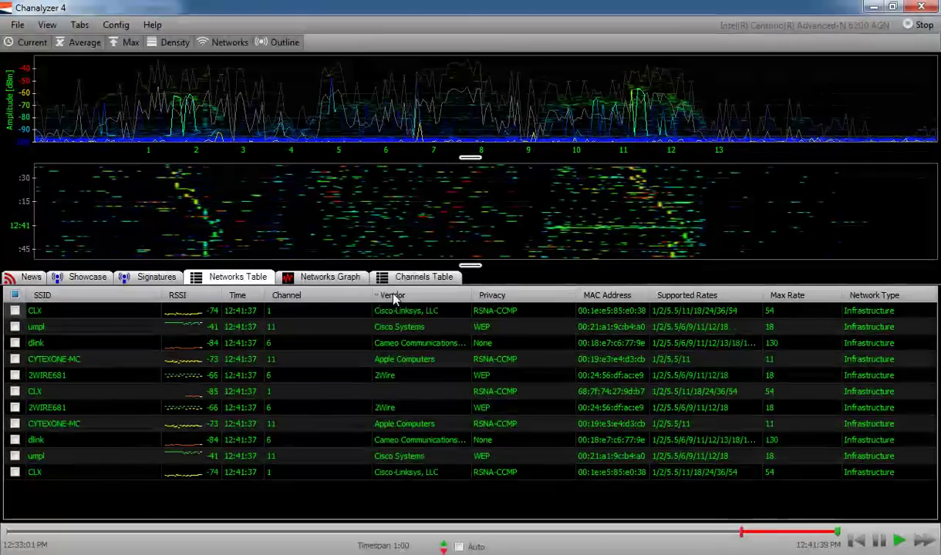
pyautogui.click(306, 294)
pyautogui.click(156, 277)
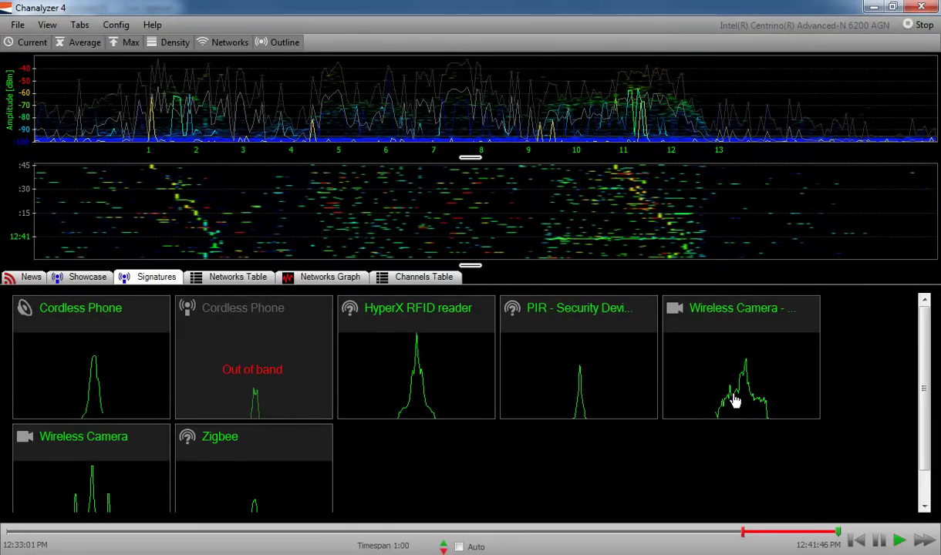
# - Show the Channels Table and limit monitoring to Wi-Fi channels 1-11
pyautogui.click(424, 277)
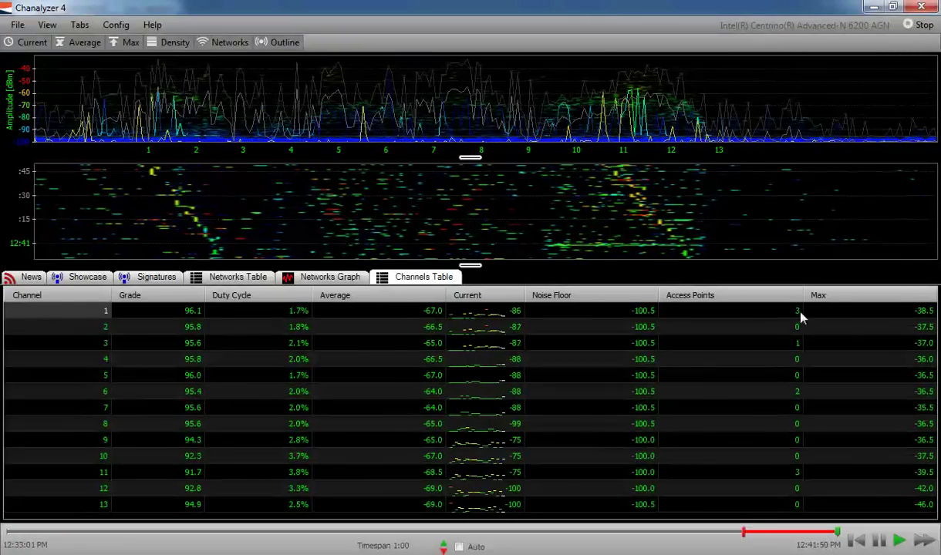
pyautogui.click(80, 25)
pyautogui.moveTo(116, 25)
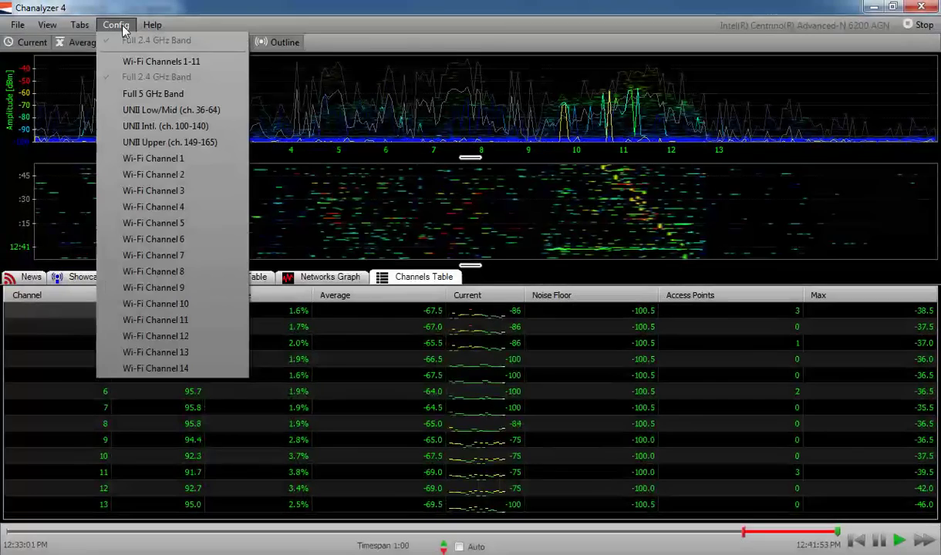
pyautogui.click(154, 68)
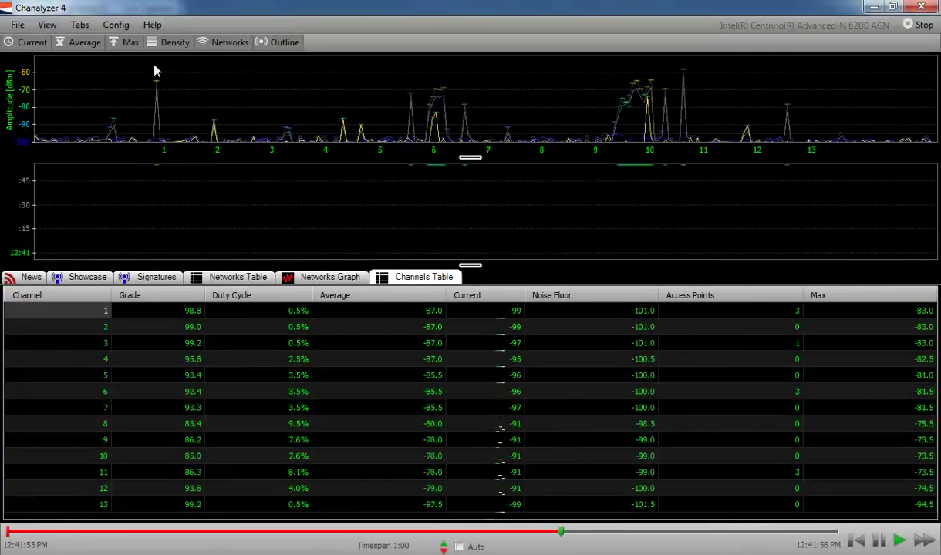
# - Try the Full 5 GHz Band, then return to monitoring the Full 2.4 GHz Band
pyautogui.click(116, 24)
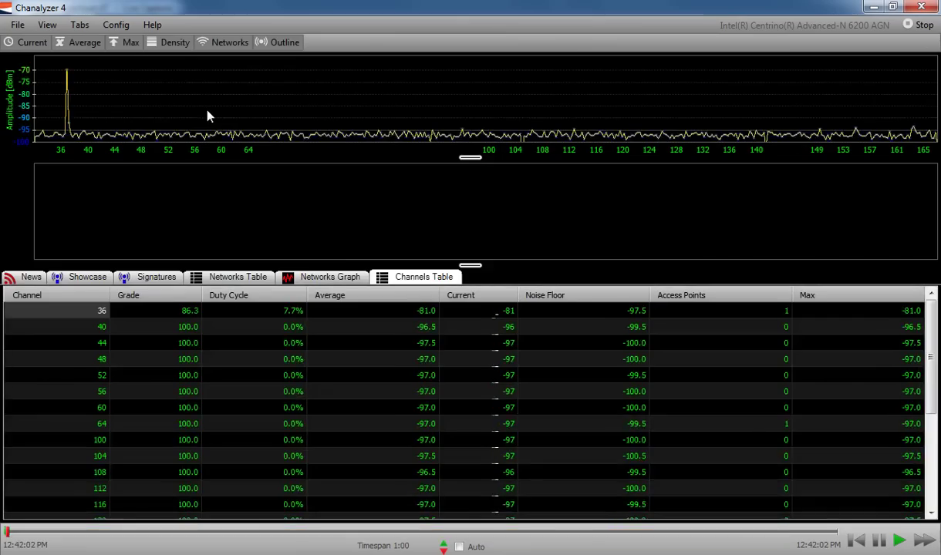
pyautogui.click(116, 26)
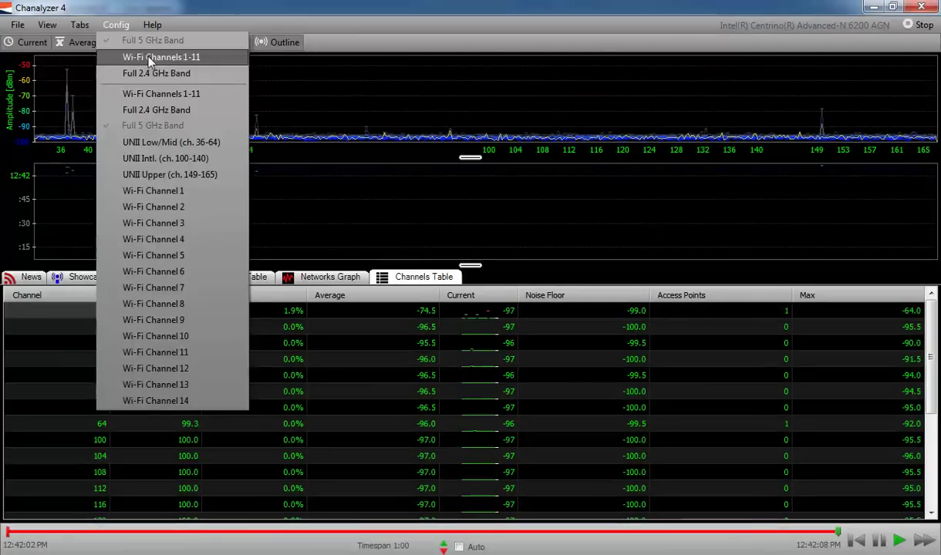
pyautogui.click(157, 108)
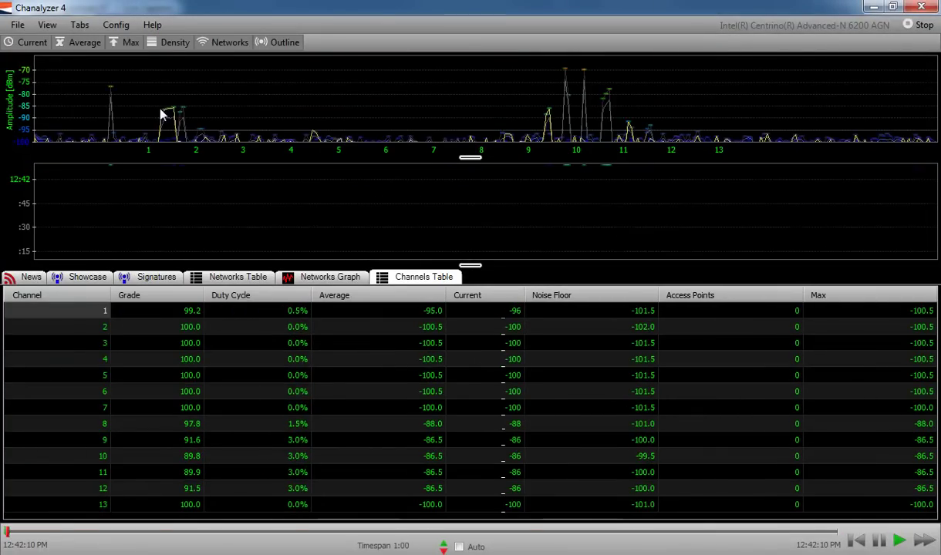
# - In Chanalyzer 4 preferences, set Color Density to By Density and apply
pyautogui.click(18, 25)
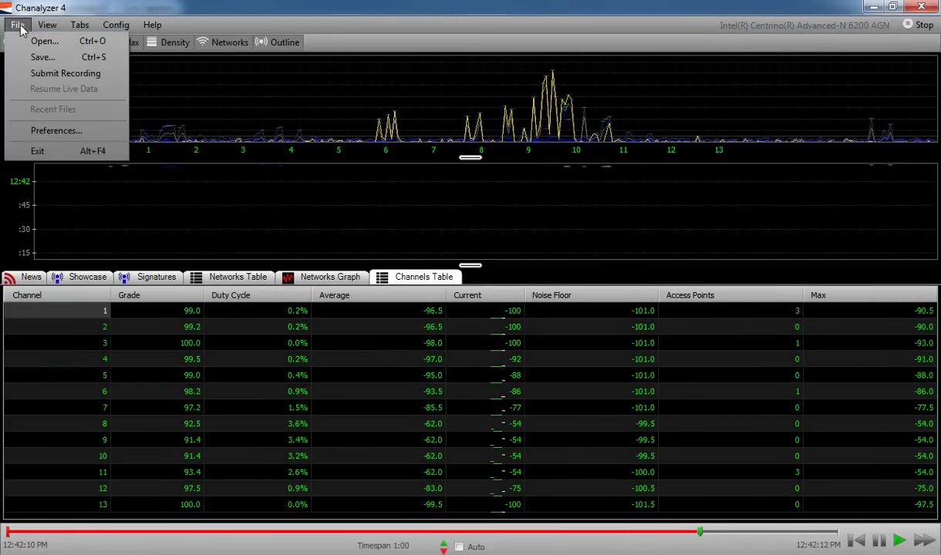
pyautogui.click(67, 128)
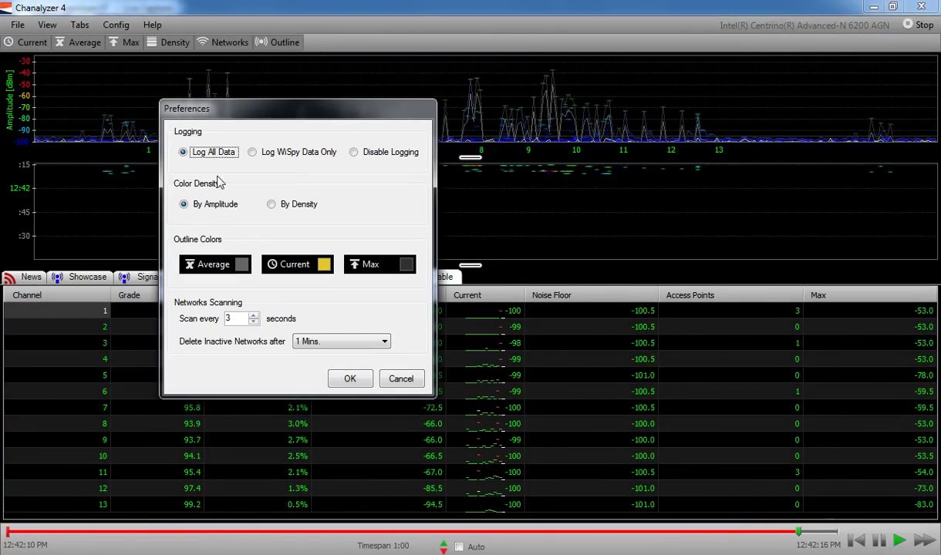
pyautogui.click(272, 204)
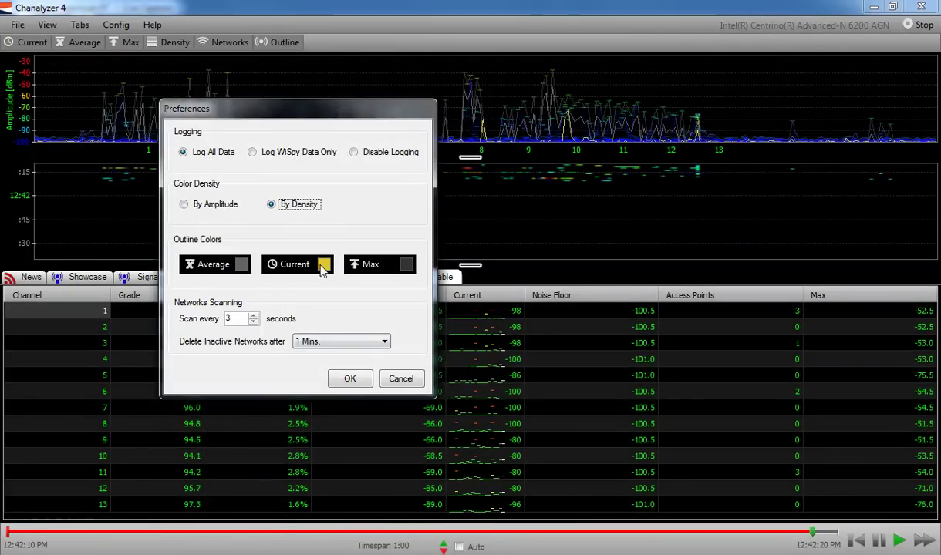
pyautogui.click(351, 378)
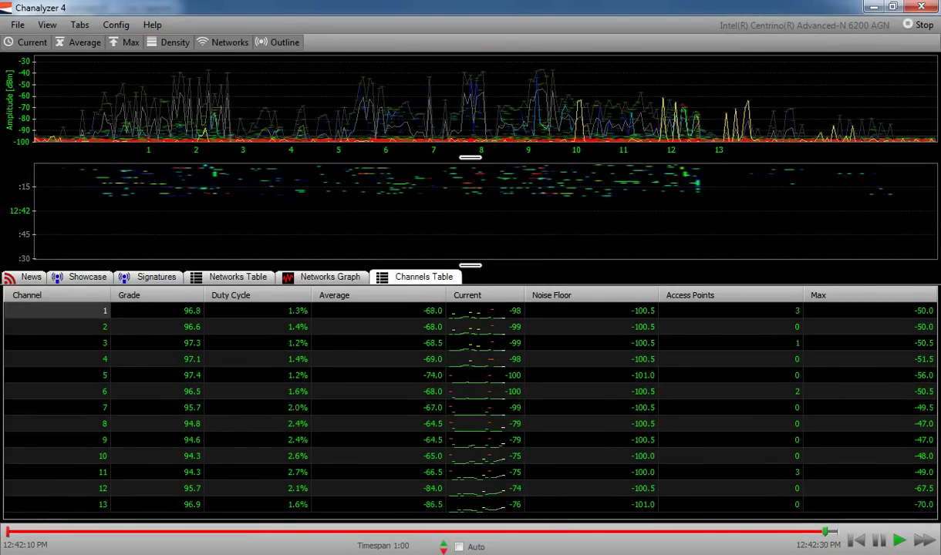
pyautogui.moveTo(349, 554)
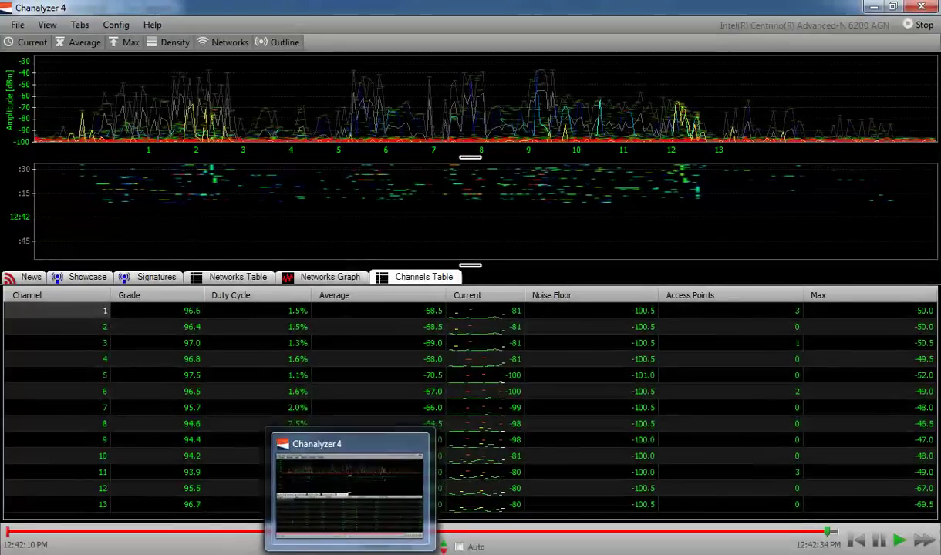
# - Return to Cisco Spectrum Expert and show the Spectrum (2) Spec An tab
pyautogui.click(396, 554)
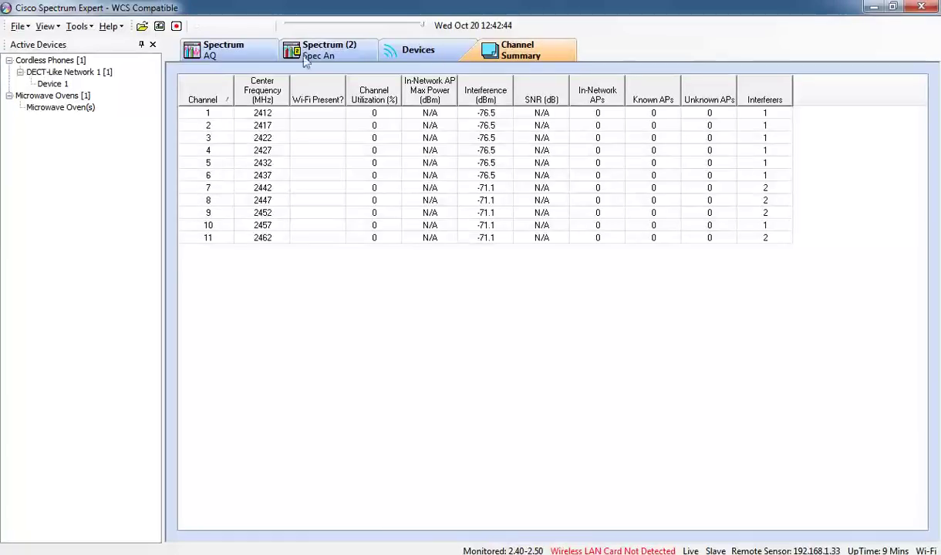
pyautogui.click(306, 60)
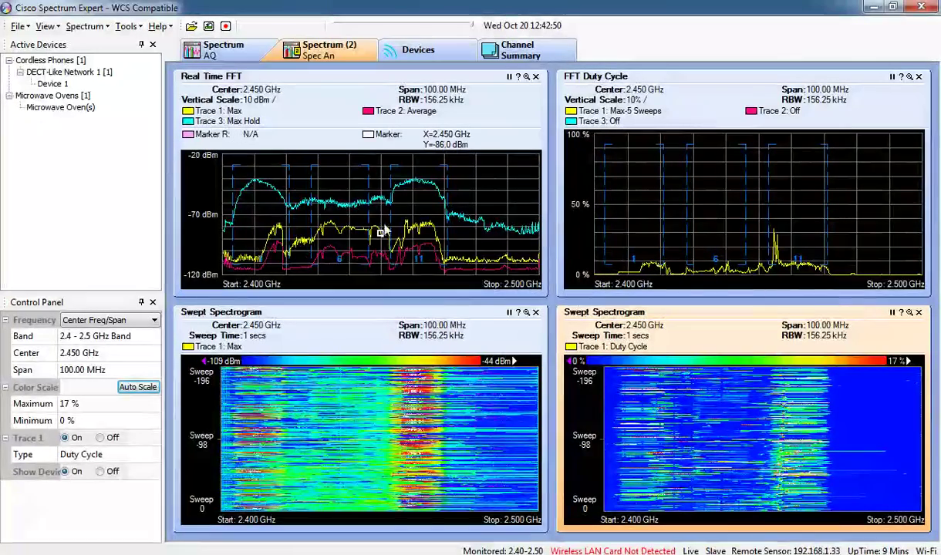
pyautogui.moveTo(381, 232)
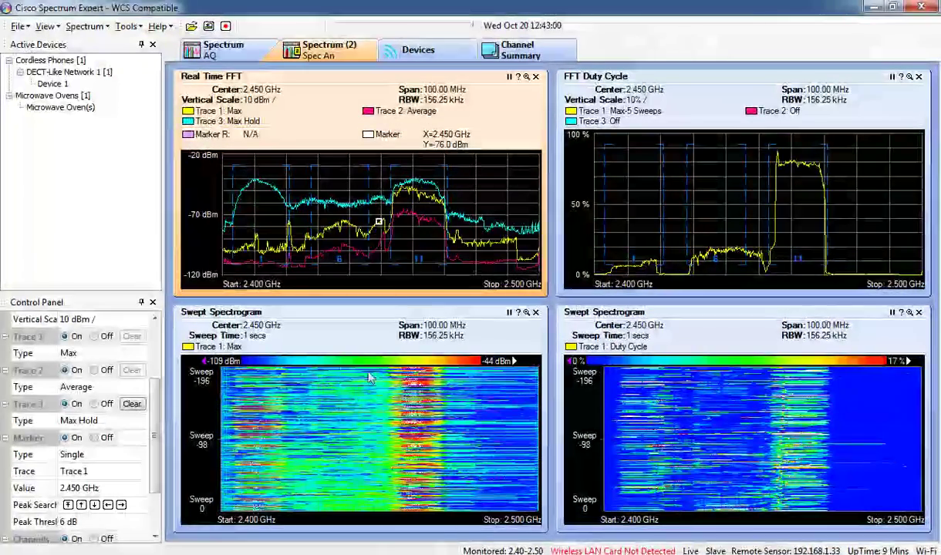
pyautogui.moveTo(440, 554)
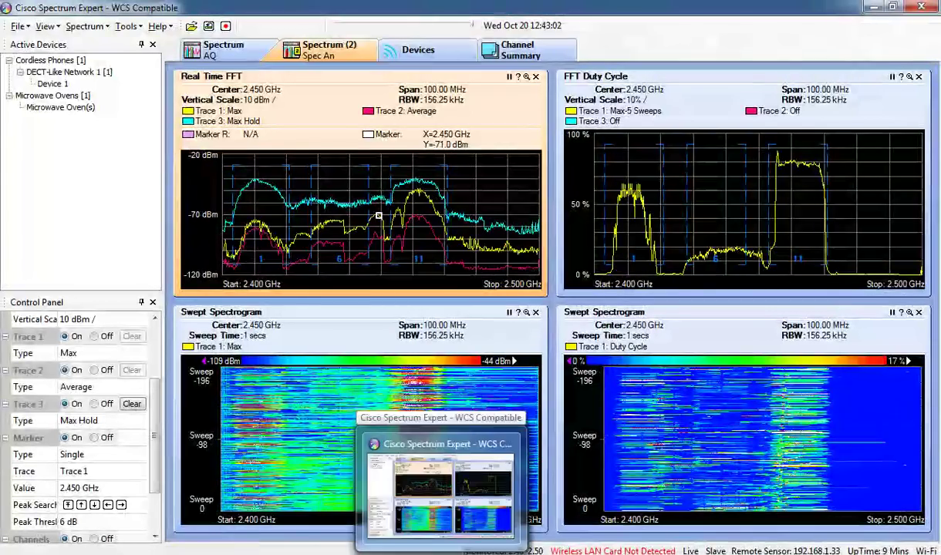